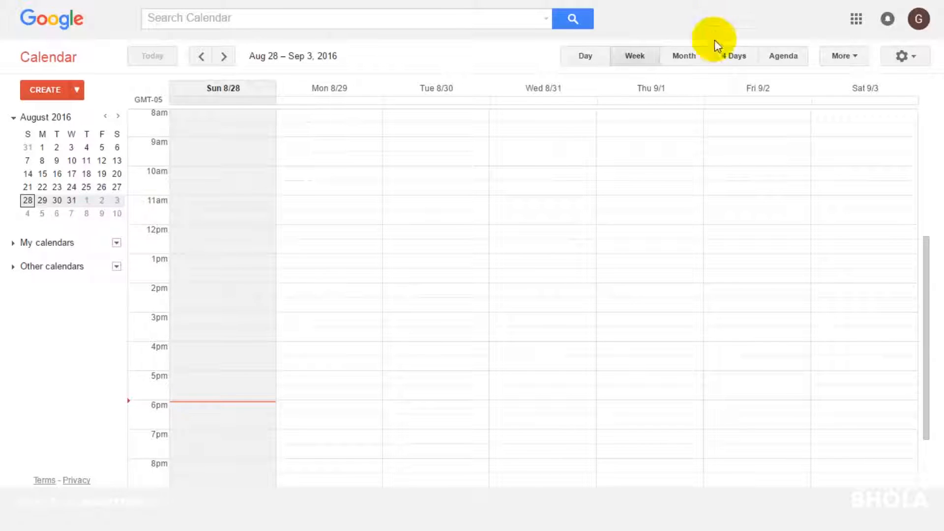
Step: Switch the calendar to the month view and look over the personal calendars list
left_click(685, 56)
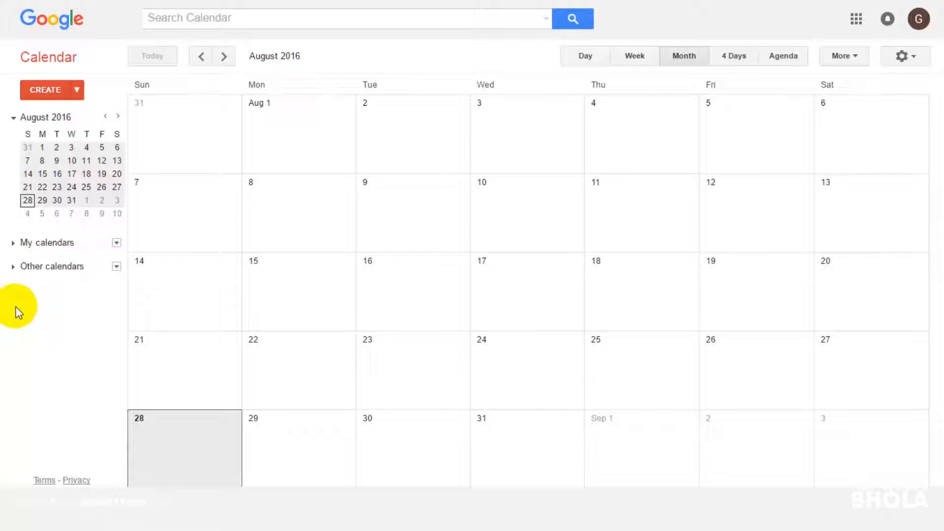
left_click(14, 248)
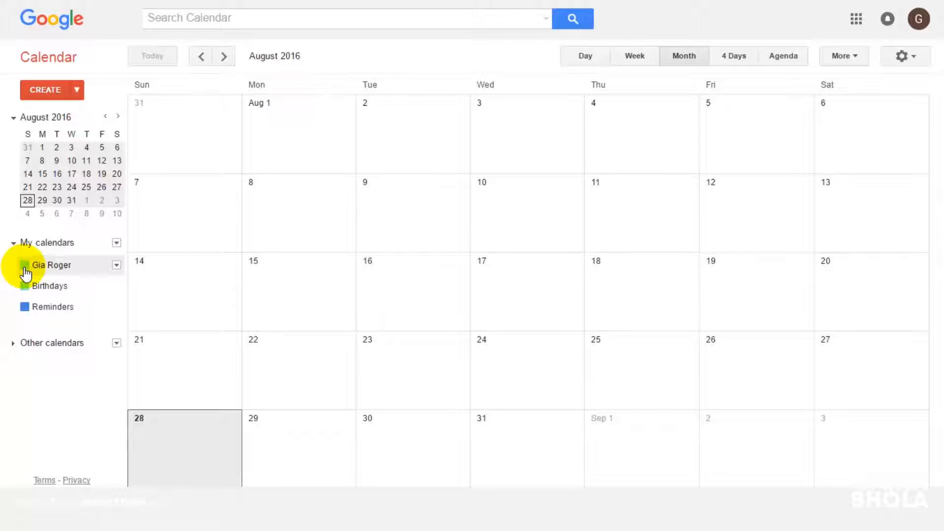
left_click(13, 244)
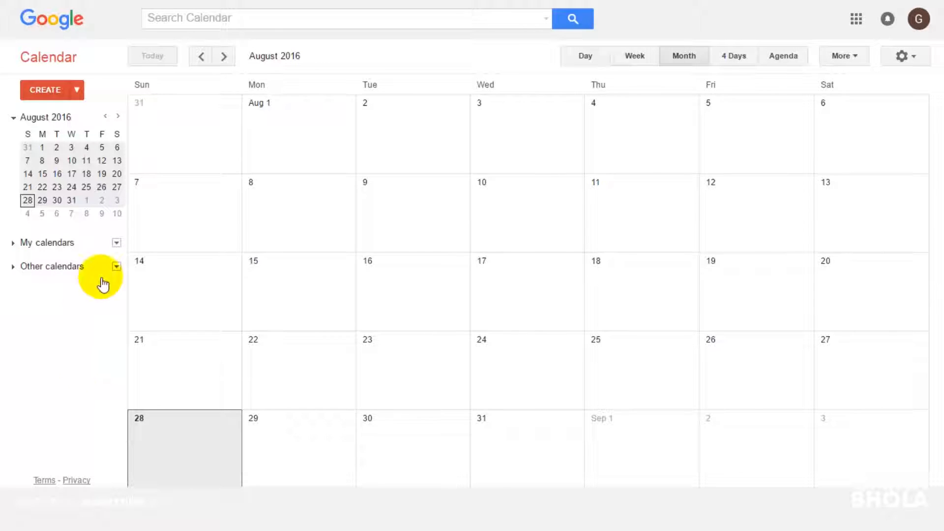
Step: Start a new calendar named "Blog Editorial Calendar" with its time zone set to (GMT-04:00) Eastern Time
left_click(117, 243)
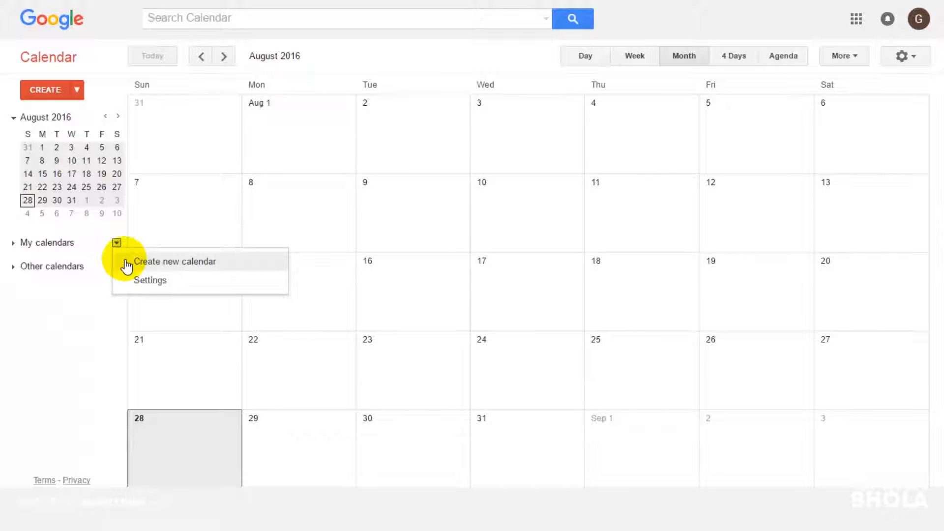
left_click(127, 263)
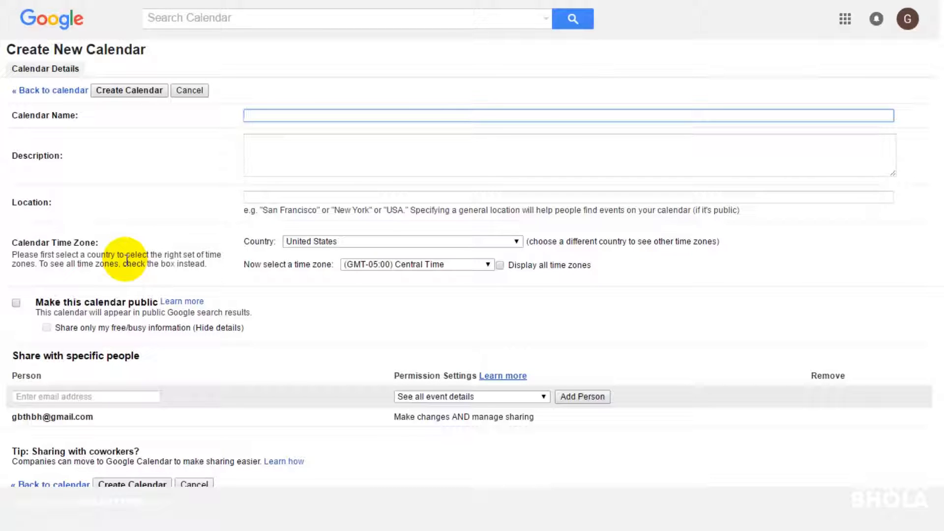
type("Blog Editorial Calendar")
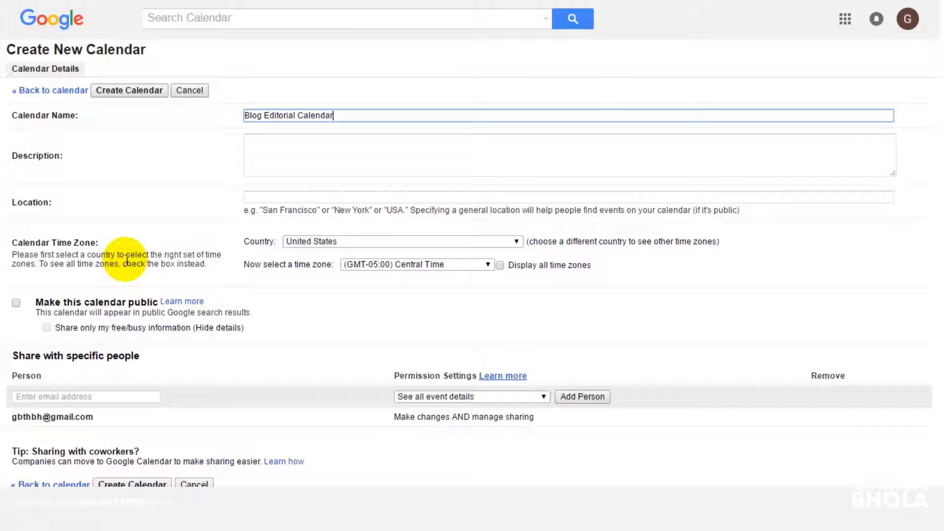
left_click(486, 264)
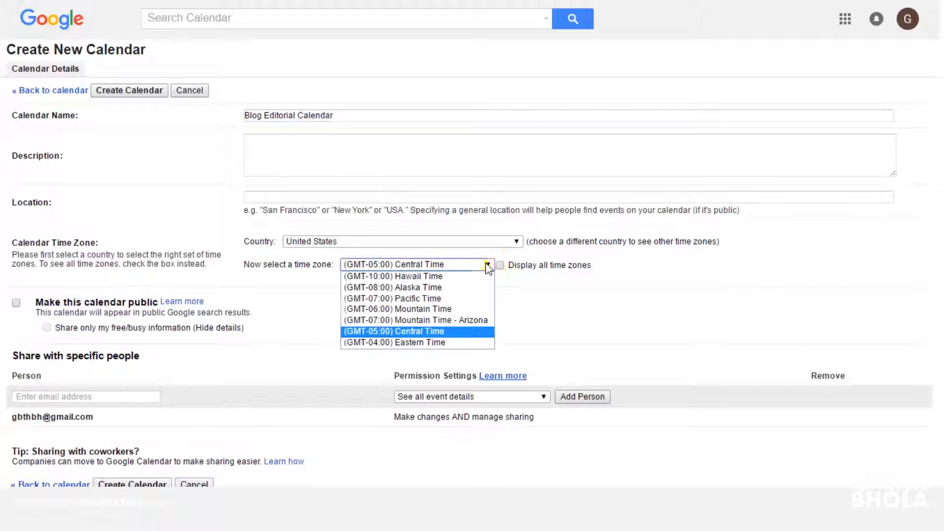
left_click(468, 310)
left_click(15, 303)
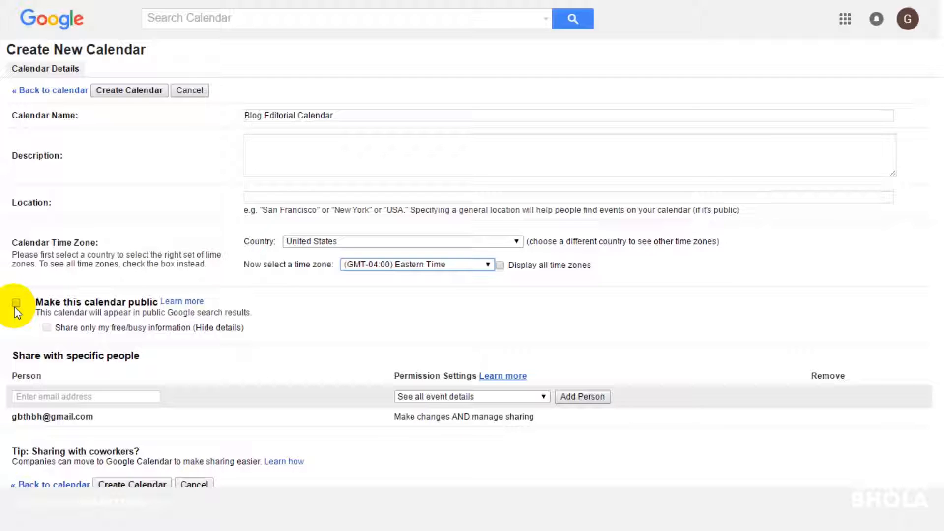
left_click(23, 395)
type("type")
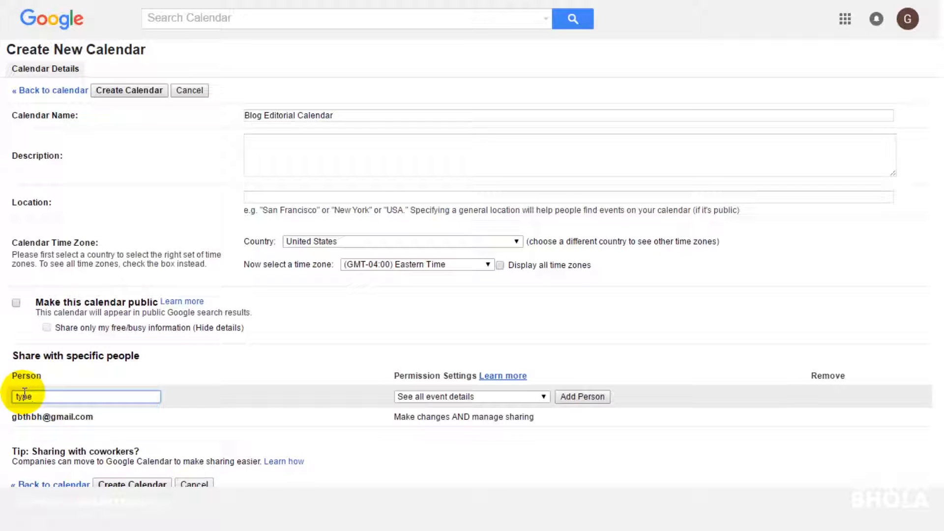
type("email@addresshere.com")
key("ctrl+a")
key("BackSpace")
Step: Finish creating the Blog Editorial Calendar and advance the month view to September 2016
scroll(369, 372, "down", 1)
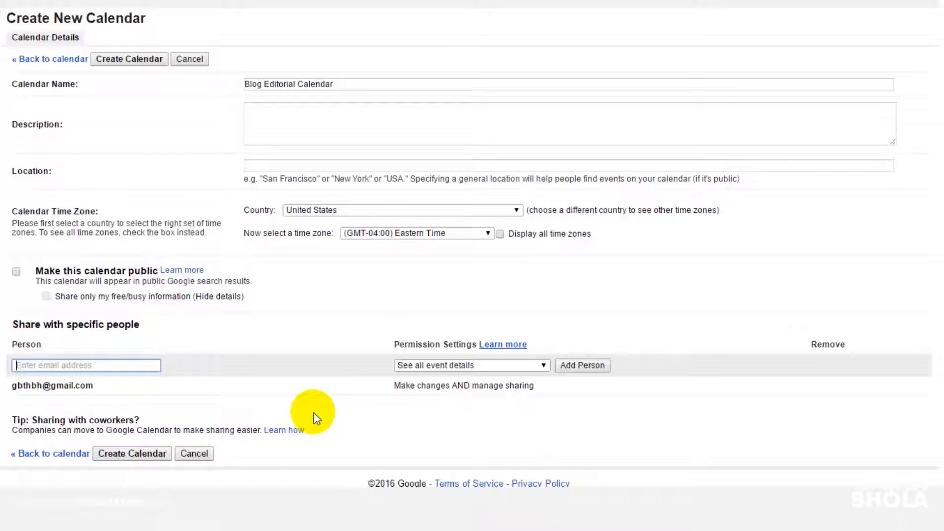
left_click(146, 458)
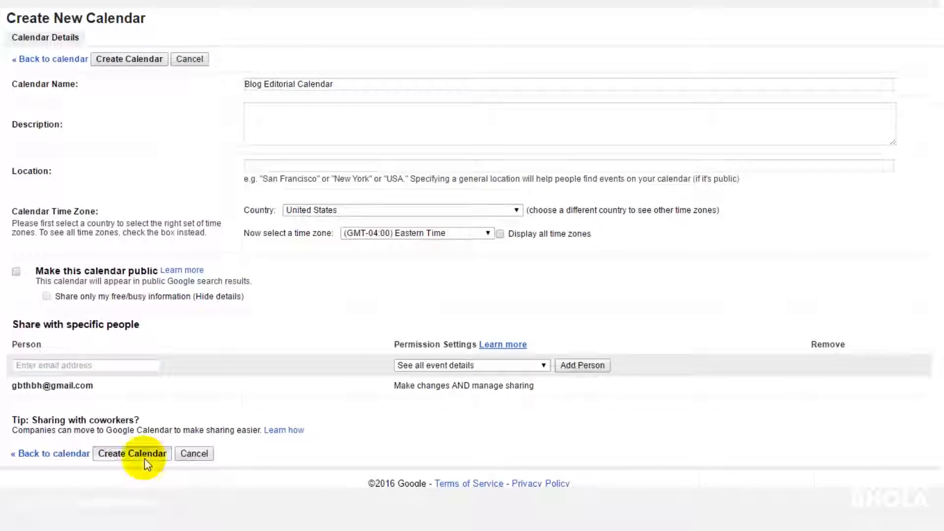
left_click(224, 57)
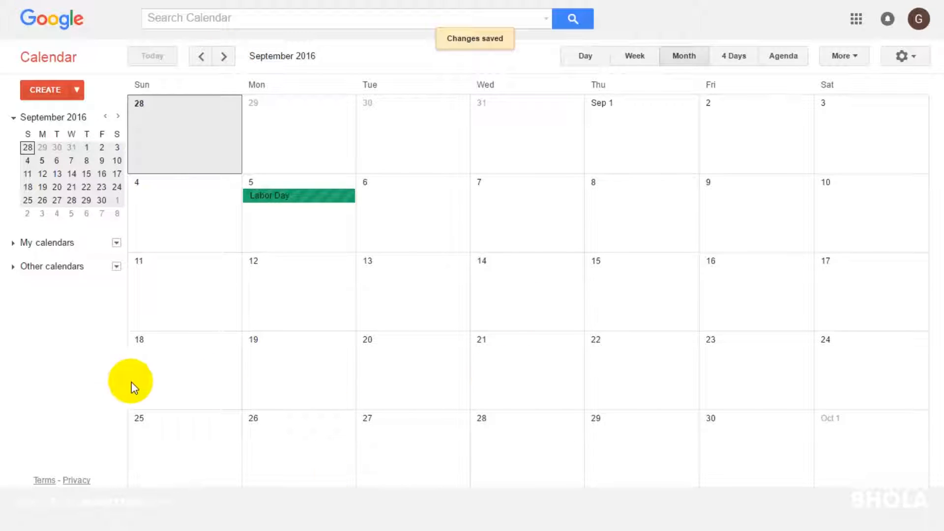
left_click(503, 205)
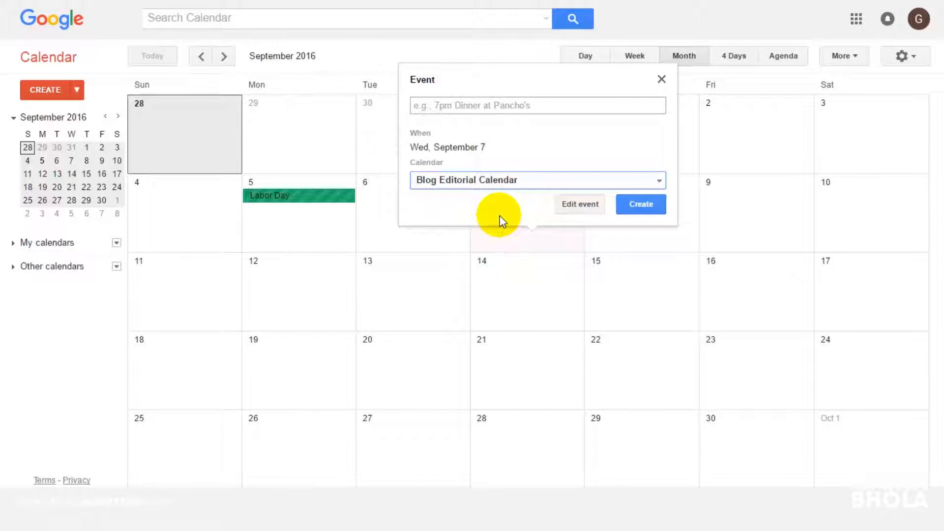
left_click(471, 106)
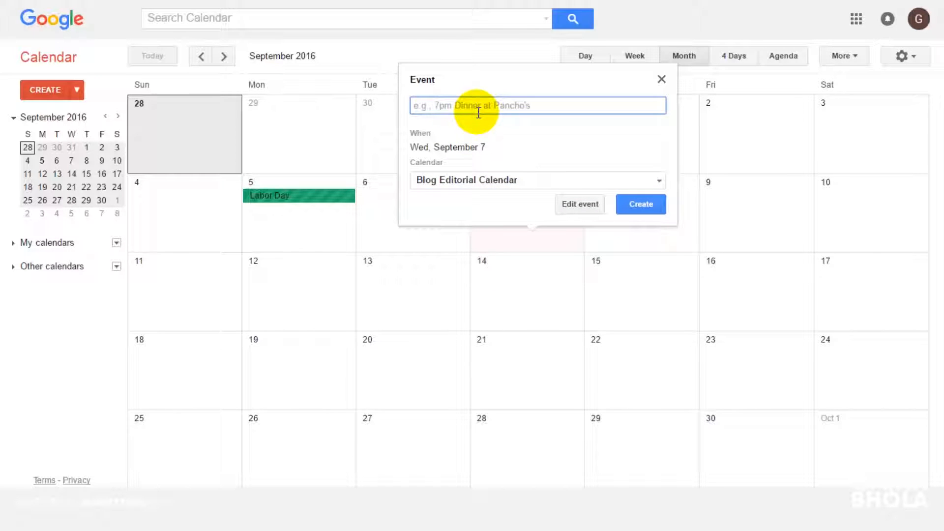
type("Bl")
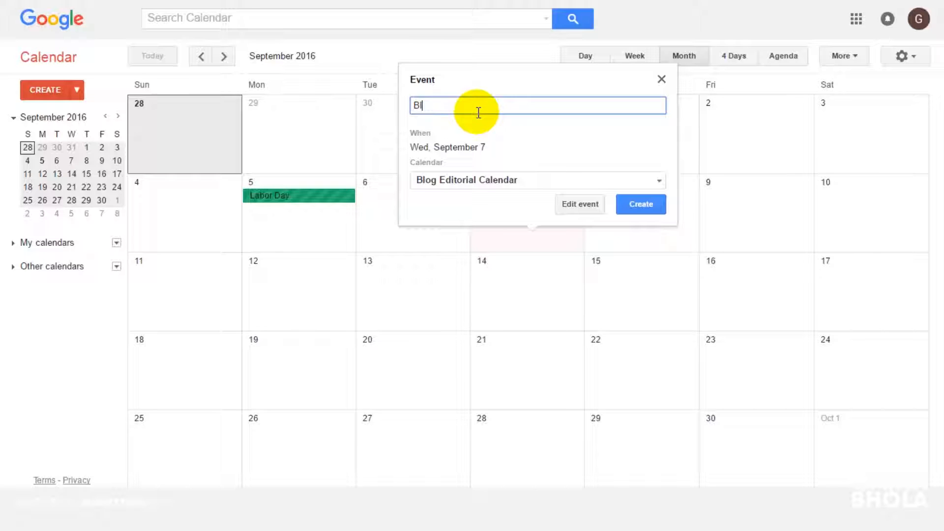
type("og Title or Topic Here")
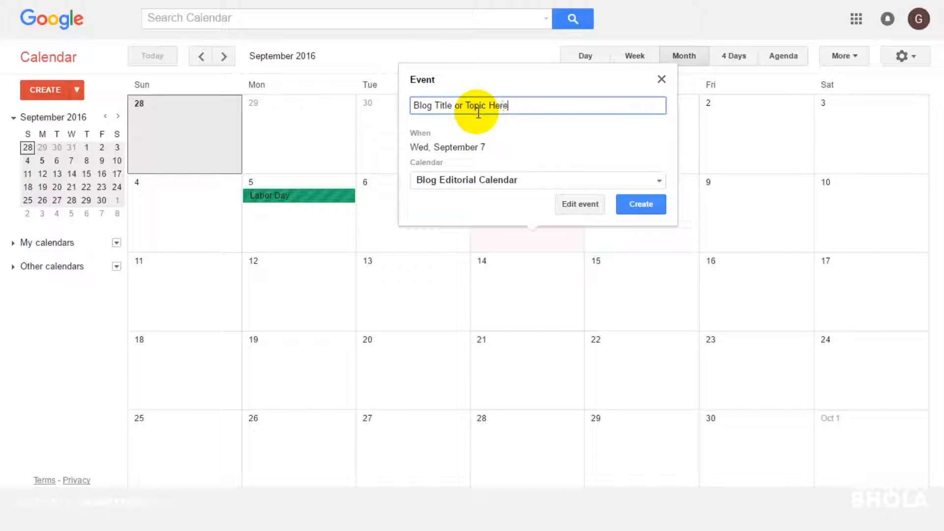
left_click(535, 238)
Step: Add an event titled "Blog Title or Topic Here" on Wednesday, September 7 in the Blog Editorial Calendar
left_click(535, 238)
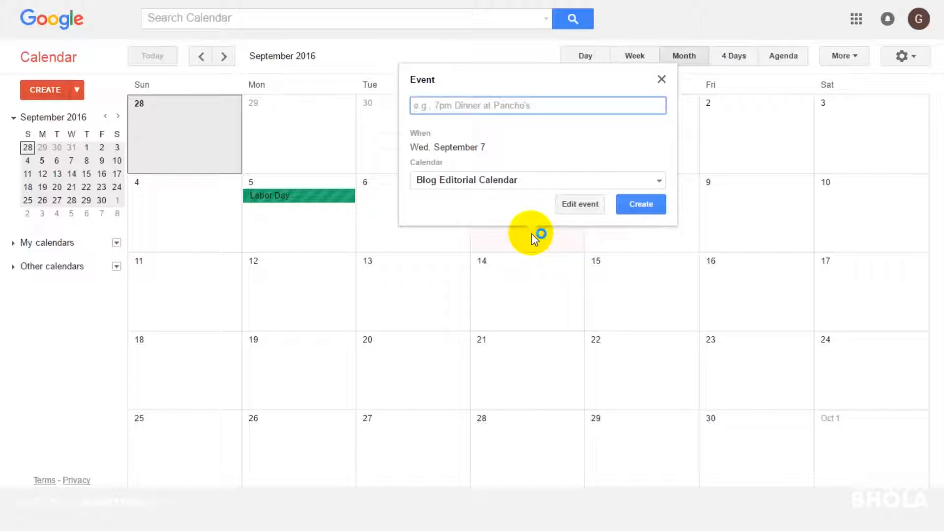
left_click(503, 183)
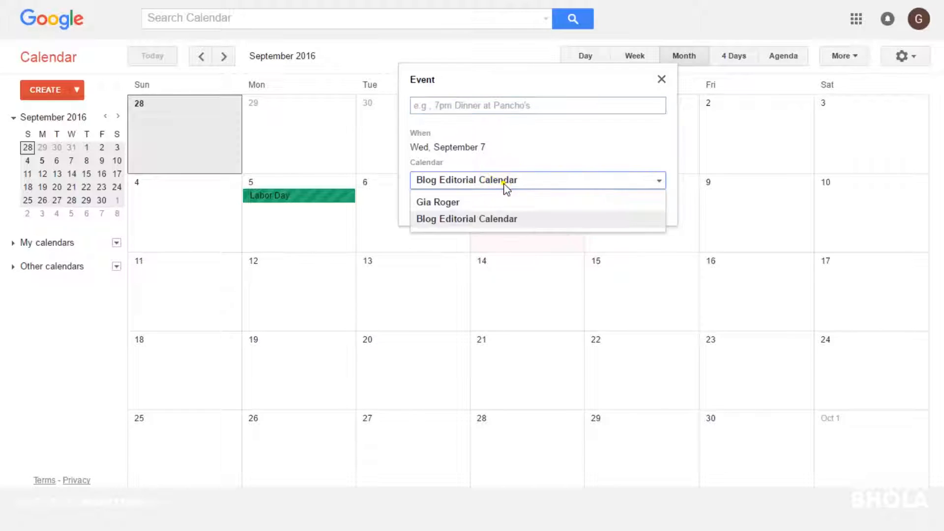
left_click(501, 219)
type("Blog Title or Topic Here")
left_click(641, 206)
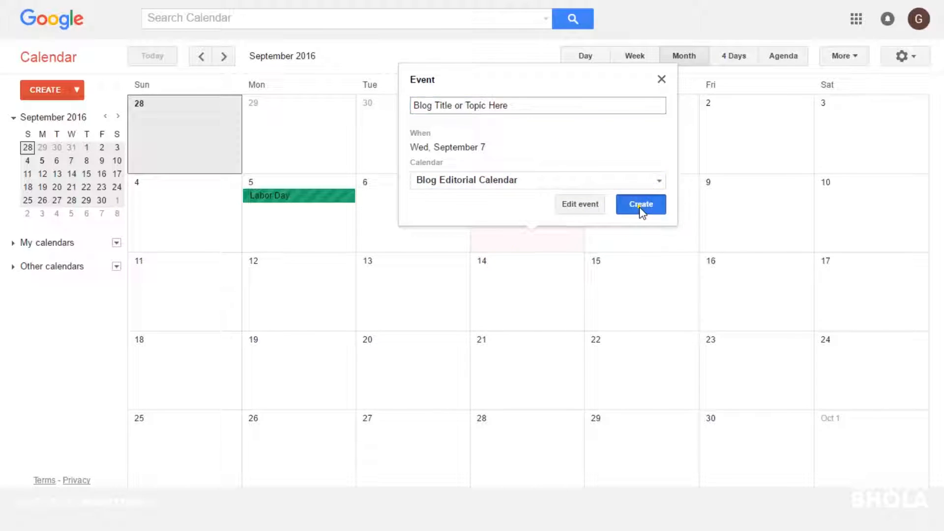
left_click(641, 212)
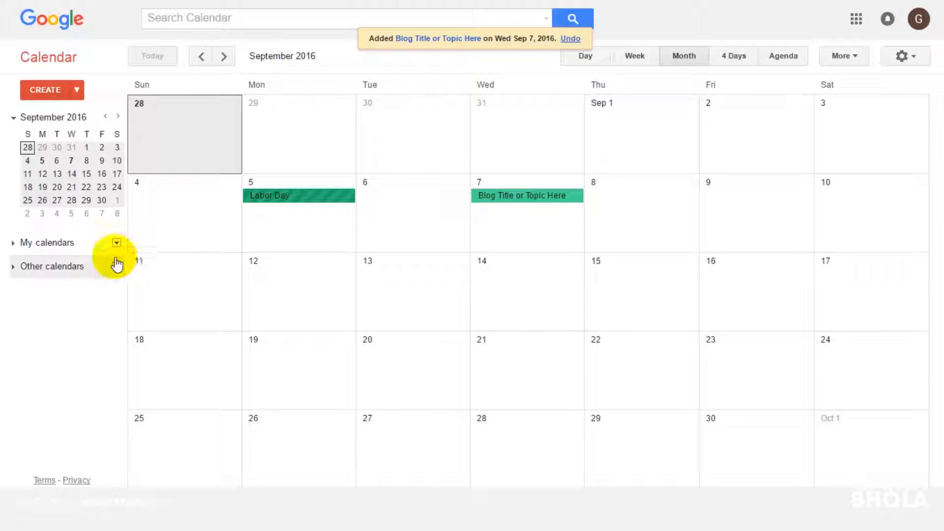
Step: Create a second calendar named "Video Editorial Calendar" with the time zone (GMT-04:00) Eastern Time
left_click(117, 242)
left_click(153, 261)
left_click(208, 473)
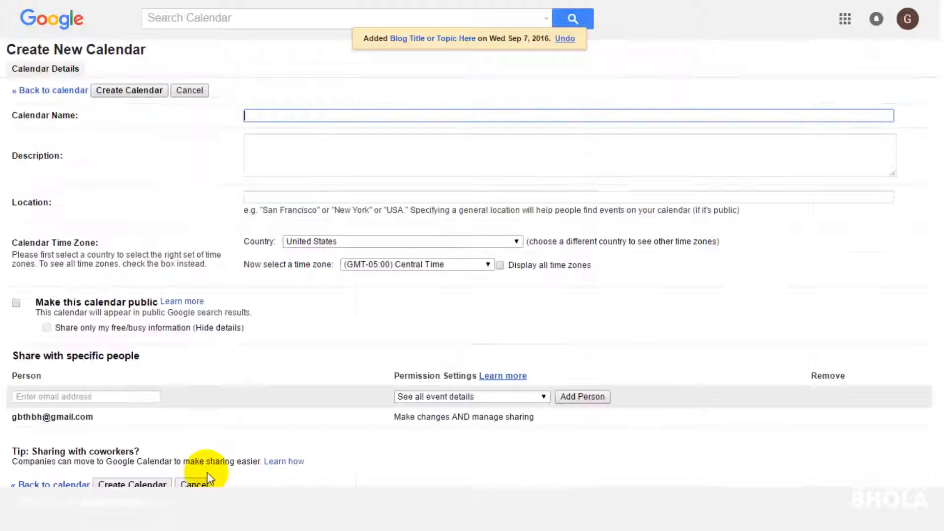
type("Video Editorial Calendar")
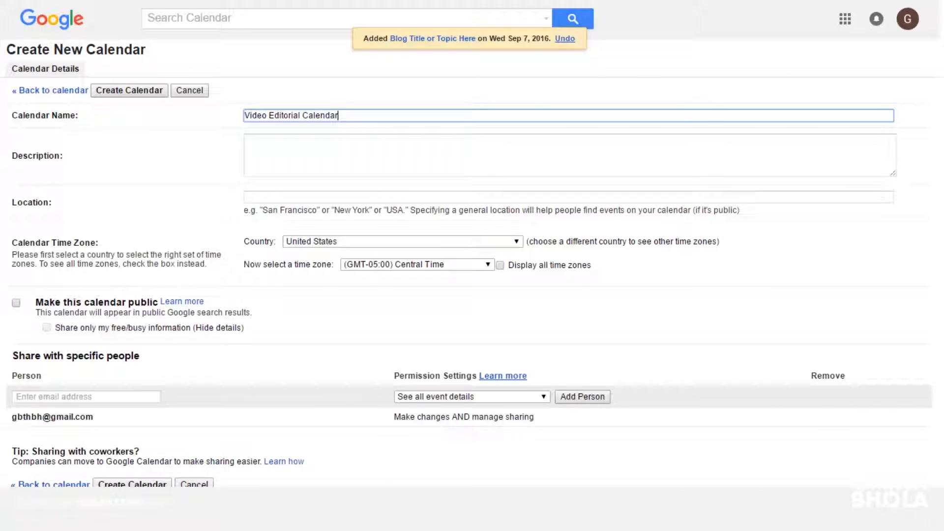
scroll(305, 370, "down", 1)
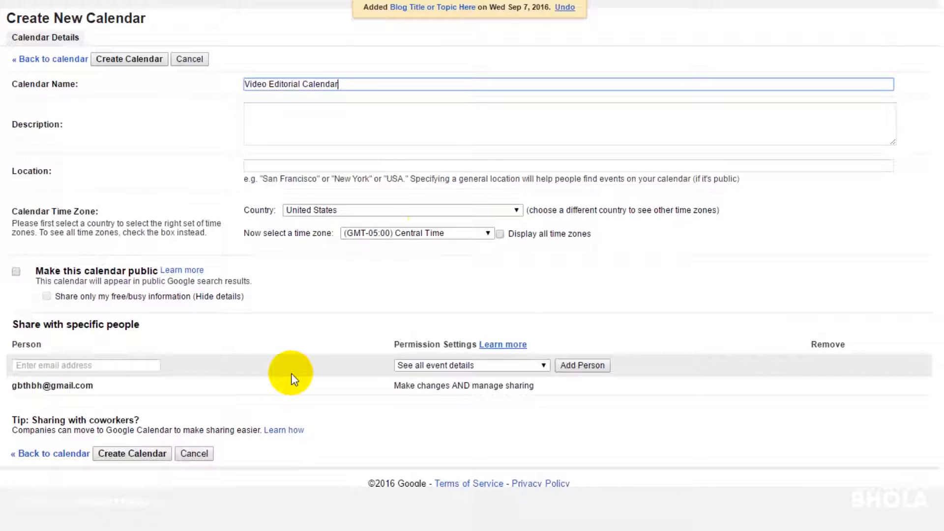
left_click(430, 232)
left_click(390, 312)
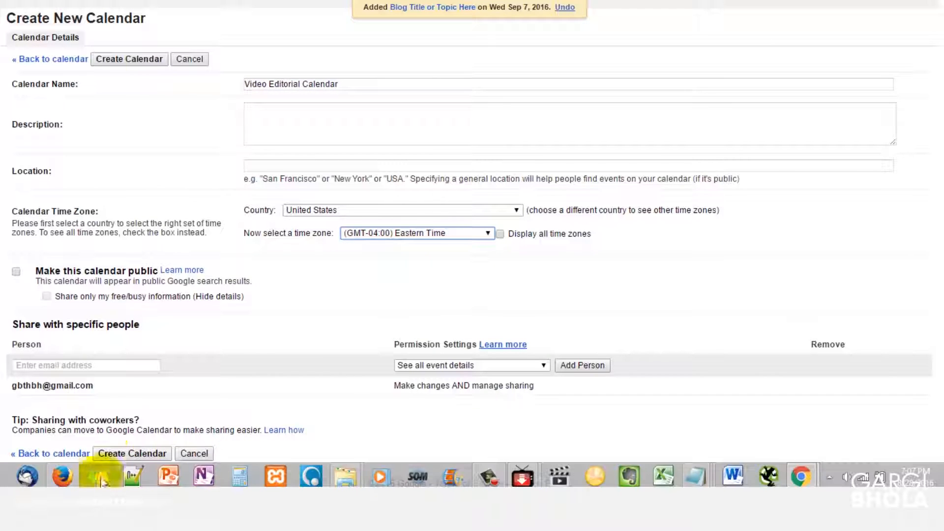
left_click(129, 452)
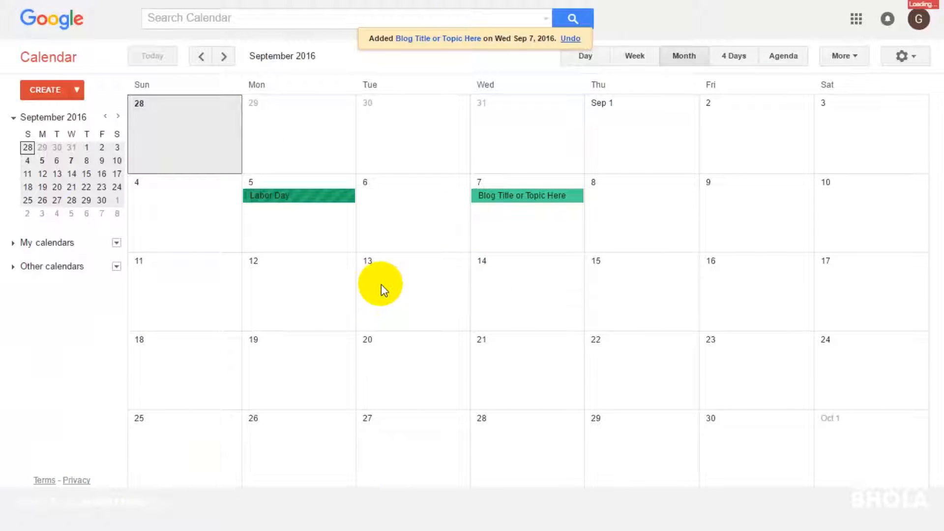
Step: Add an event titled "Making Videos Is Fun" on Wednesday, September 7 in the Video Editorial Calendar
left_click(556, 232)
left_click(544, 173)
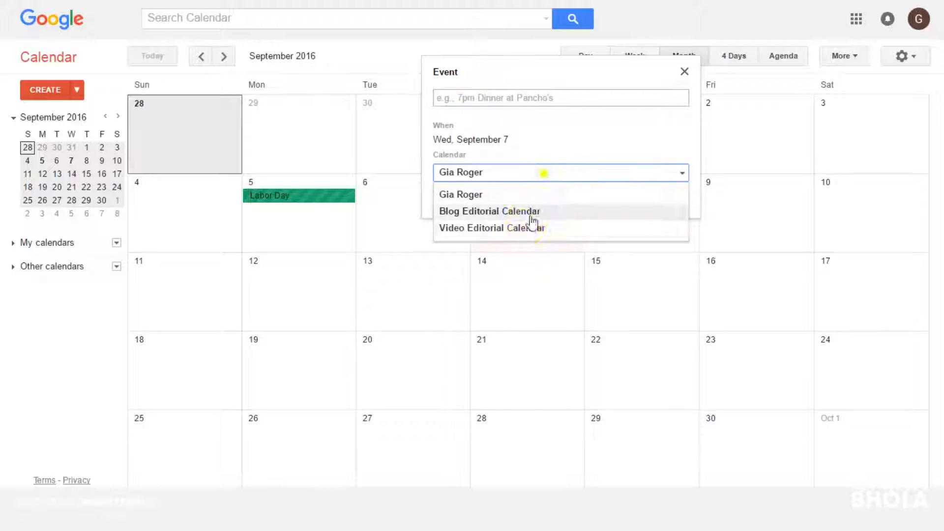
left_click(529, 234)
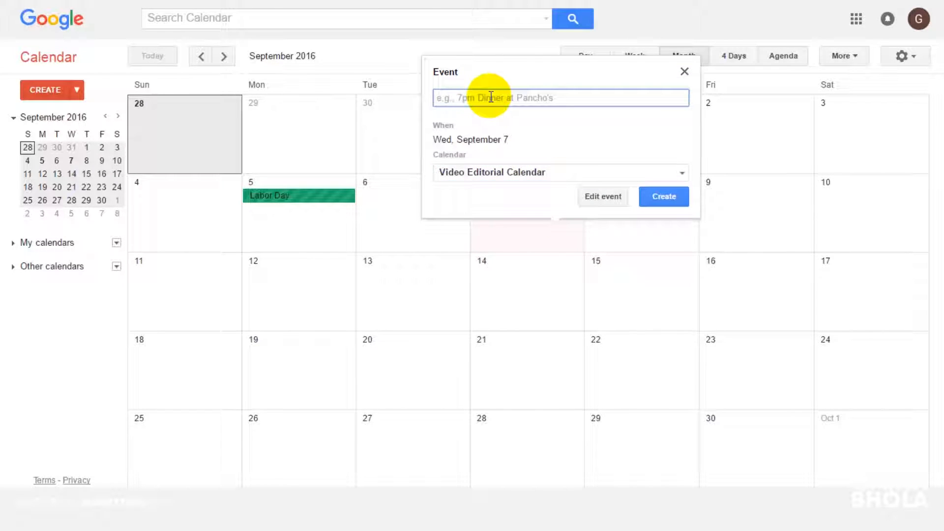
type("Make a")
key("BackSpace")
key("BackSpace")
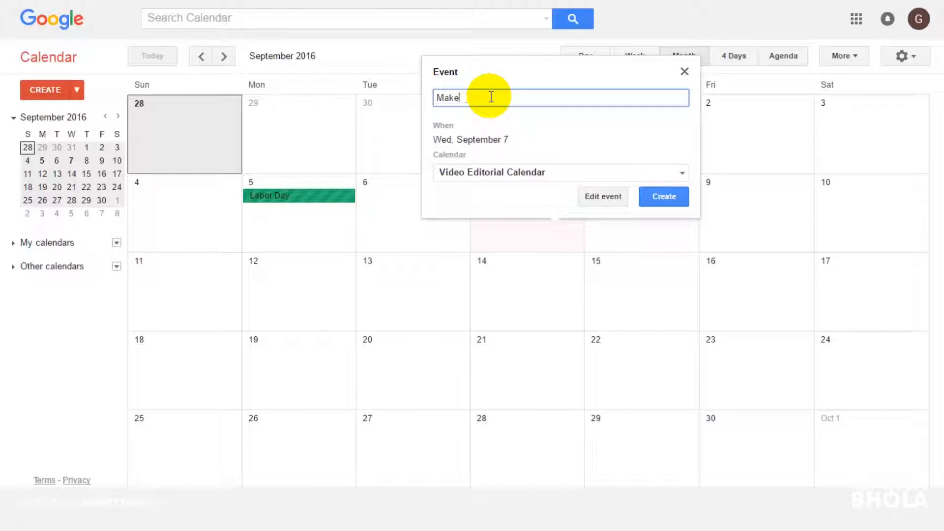
type("ing Videos Is Fun")
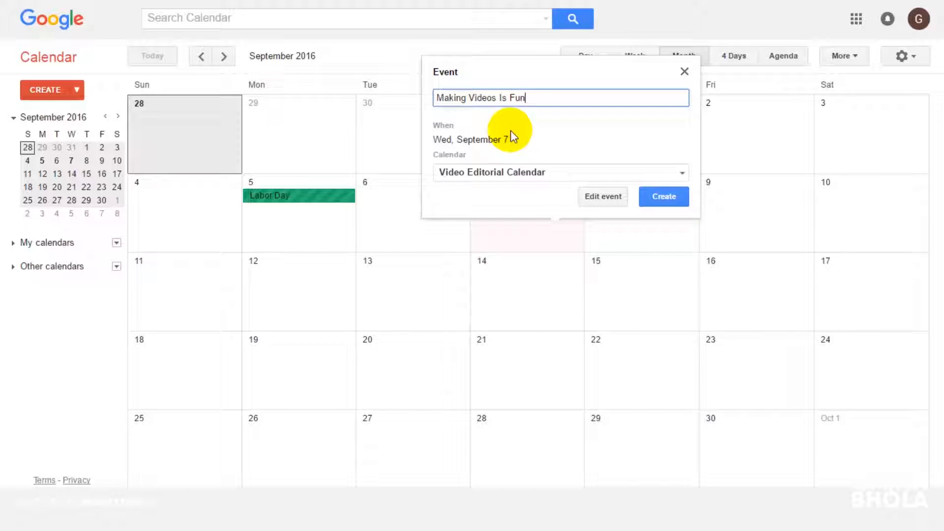
left_click(666, 200)
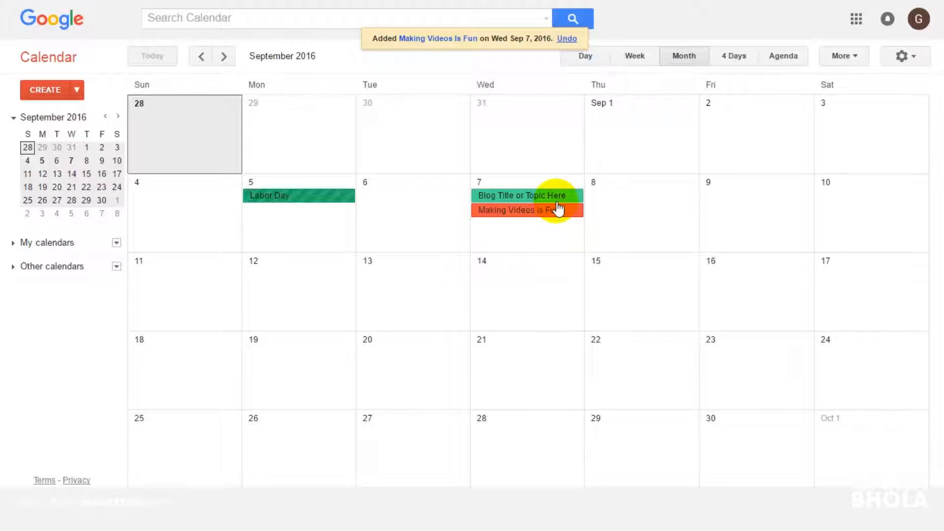
Step: Expand the personal calendars list and set the Blog Editorial Calendar's color to bright red
left_click(116, 243)
left_click(117, 243)
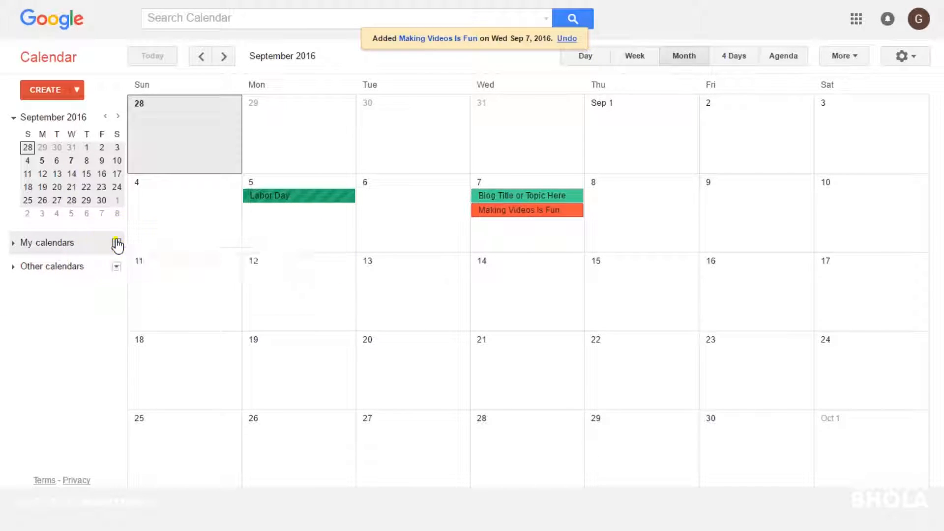
left_click(14, 244)
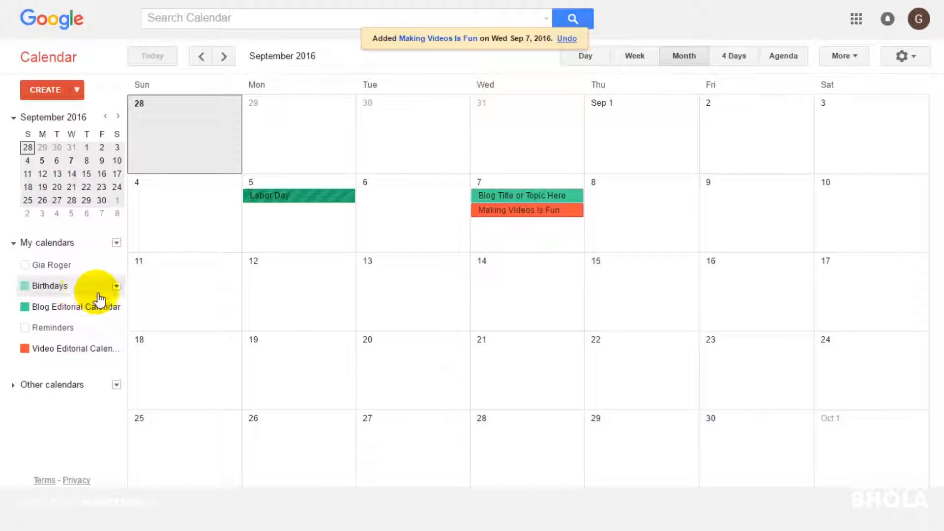
left_click(116, 308)
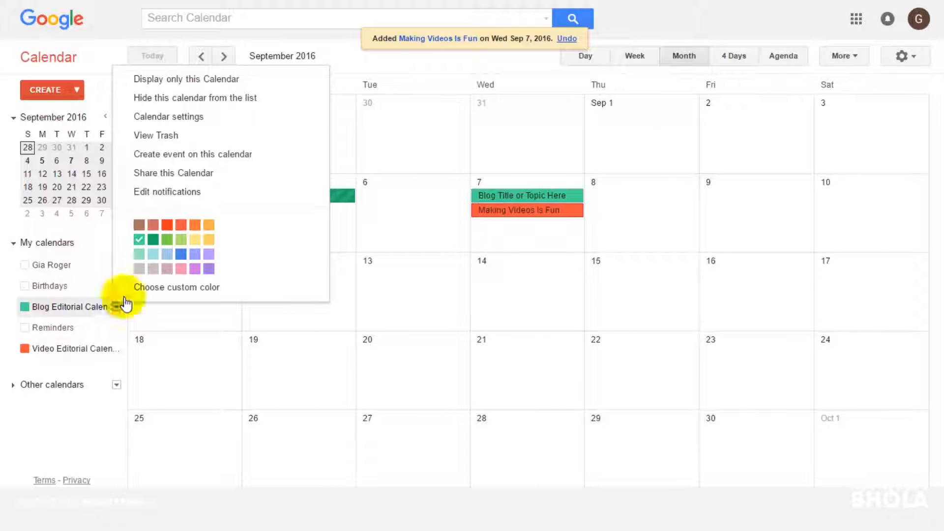
left_click(168, 226)
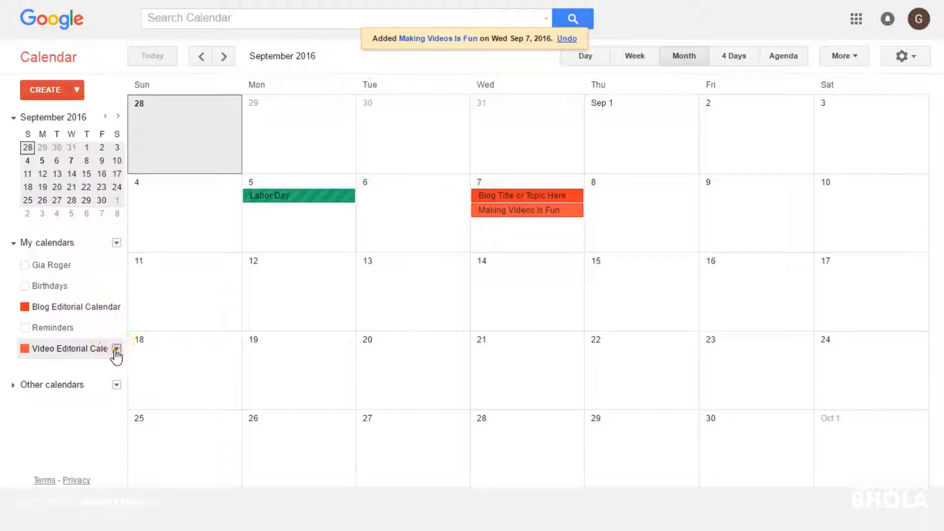
Step: Set the Video Editorial Calendar's color to bright red and the Blog Editorial Calendar's color to pink
left_click(116, 350)
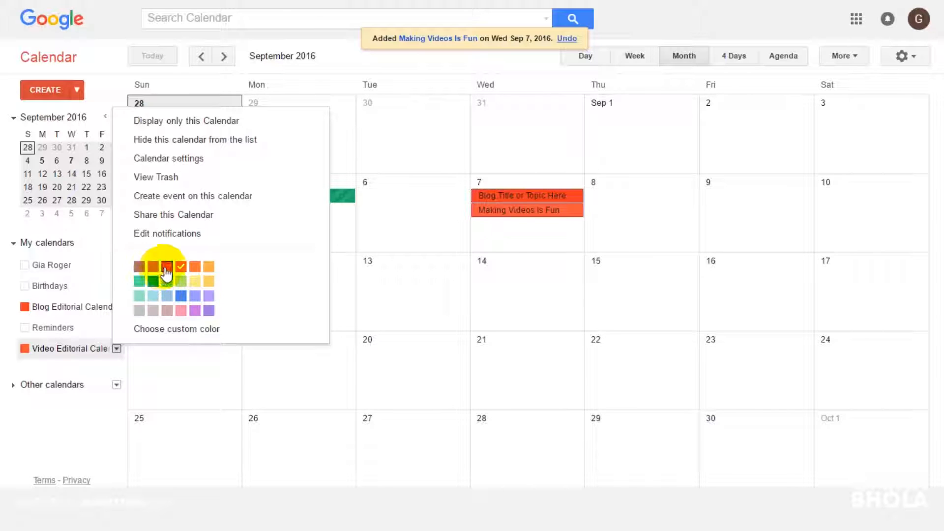
left_click(153, 284)
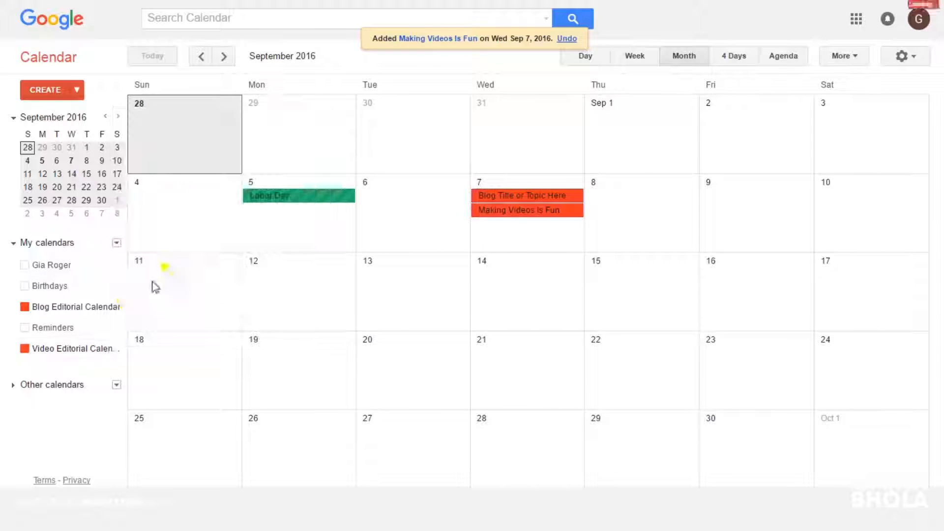
left_click(117, 307)
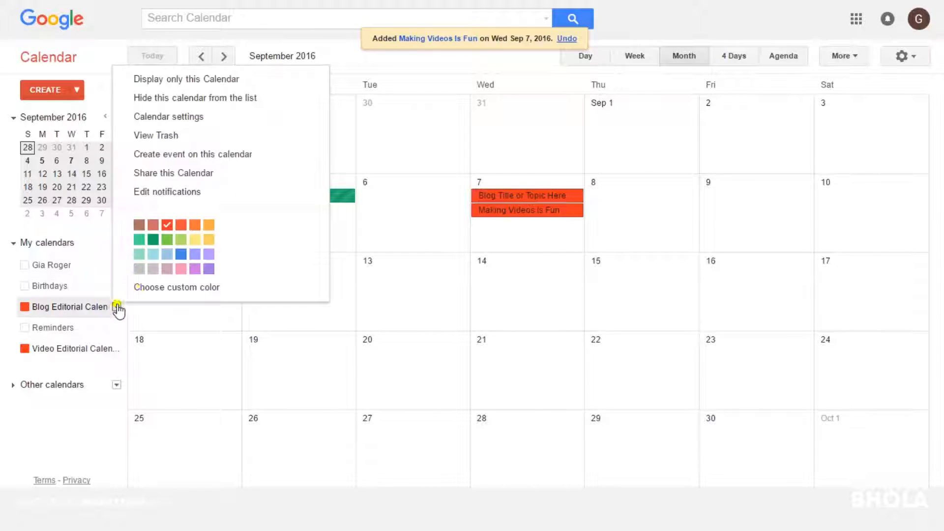
left_click(180, 269)
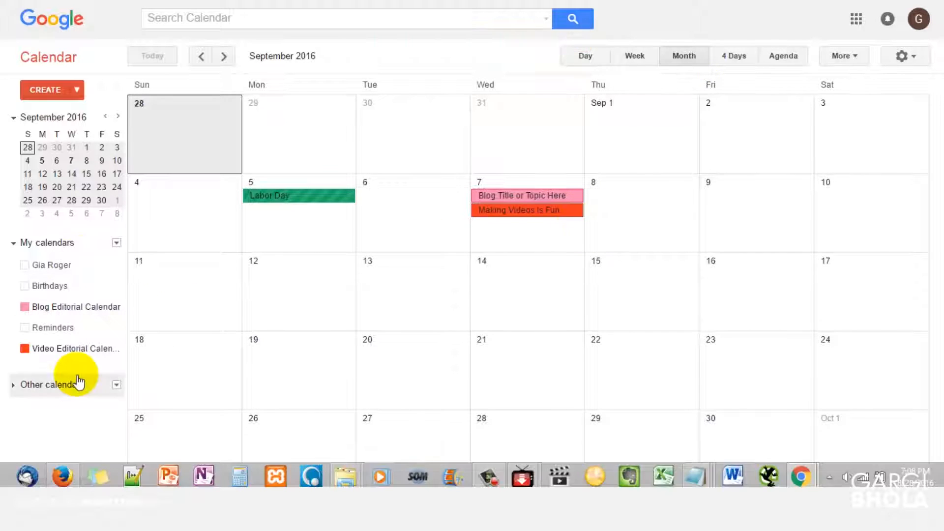
Step: Create a new calendar named "Social Media Calendar" with the time zone (GMT-04:00) Eastern Time
left_click(116, 243)
left_click(139, 259)
type("Social Media Calendar")
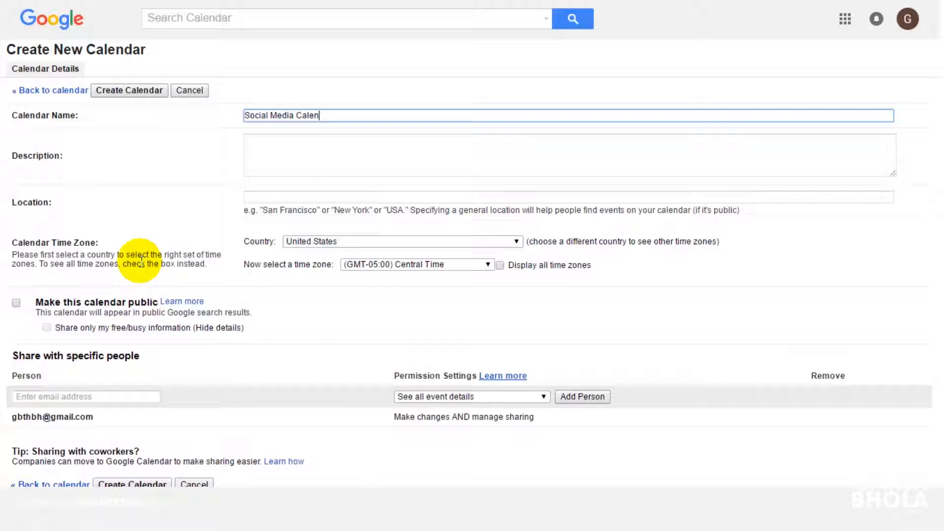
left_click(401, 266)
left_click(402, 343)
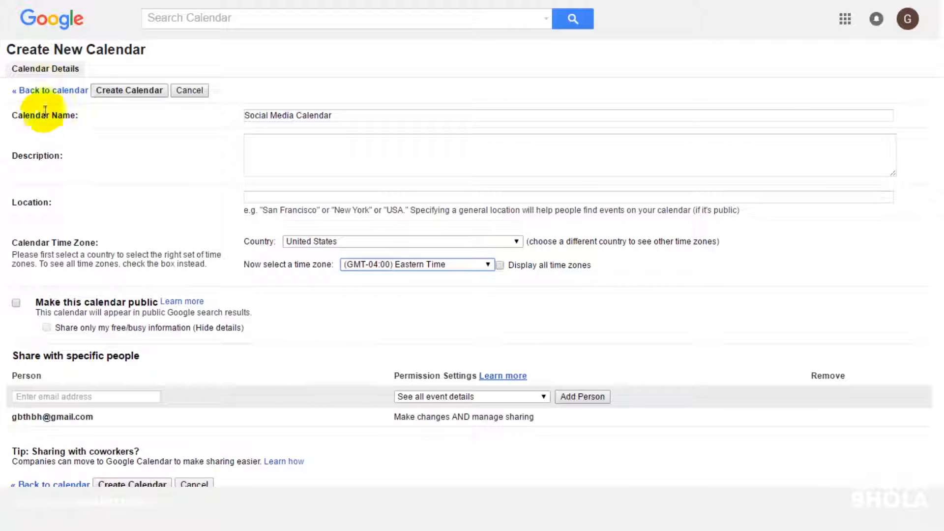
left_click(101, 91)
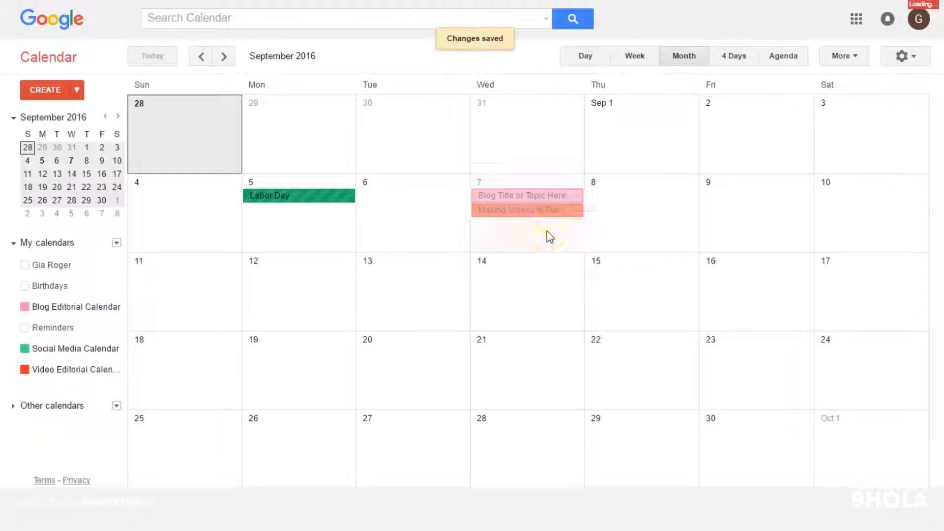
Step: Add an event titled "Hootsuite is Easy to Use" on Wednesday, September 7 in the Social Media Calendar
left_click(547, 231)
left_click(553, 179)
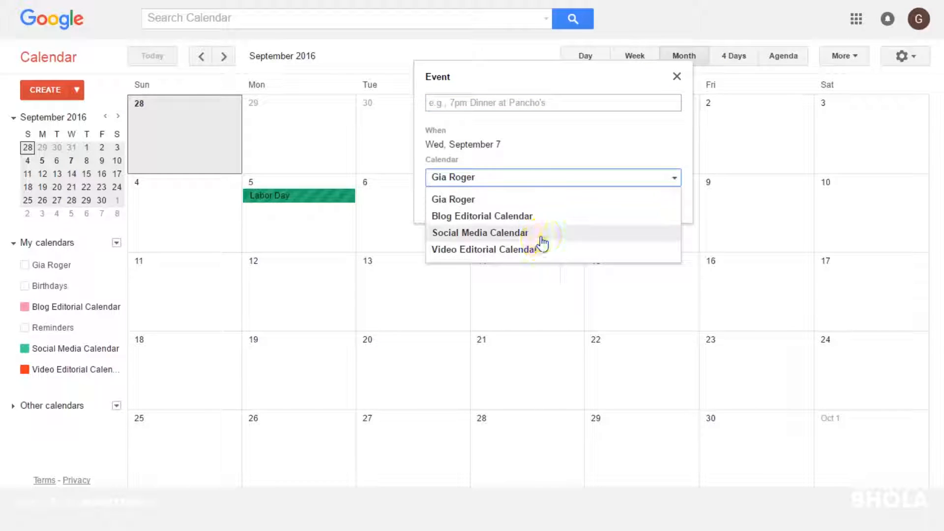
left_click(544, 236)
left_click(529, 102)
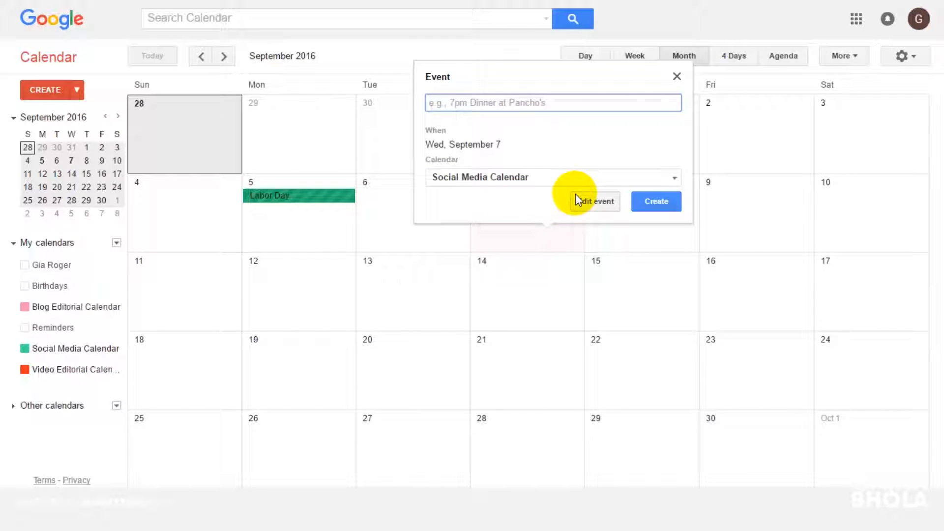
type("Hoots")
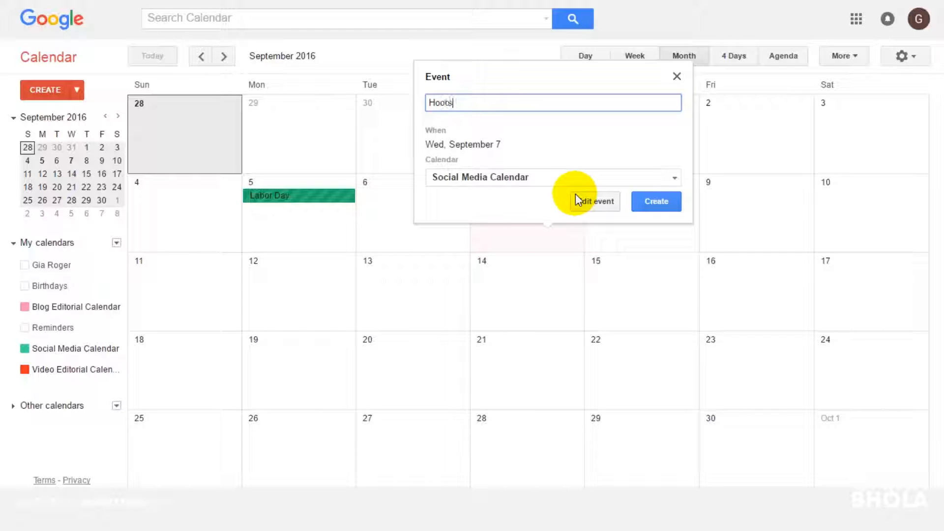
type("uite is Easy to Use")
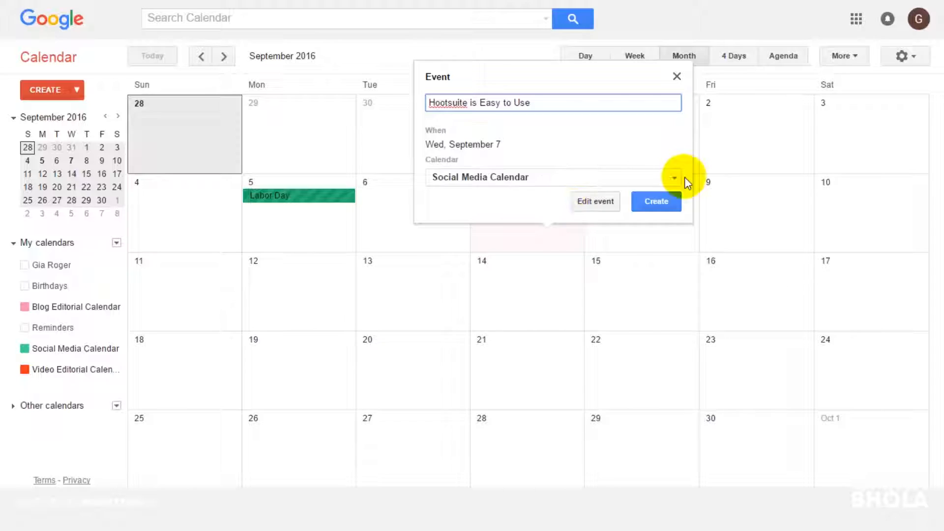
left_click(654, 203)
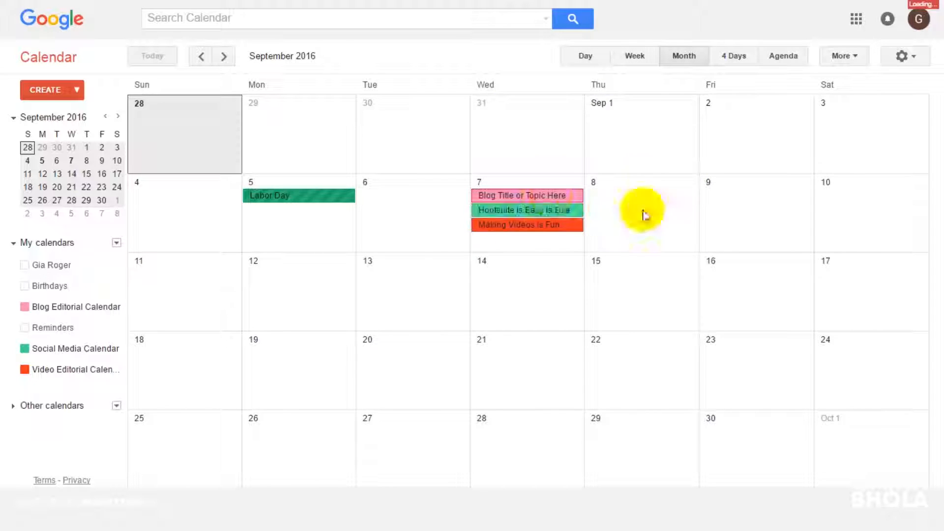
Step: Edit the "Hootsuite is Easy to Use" event so it is not all-day and starts at 8:30am
left_click(551, 213)
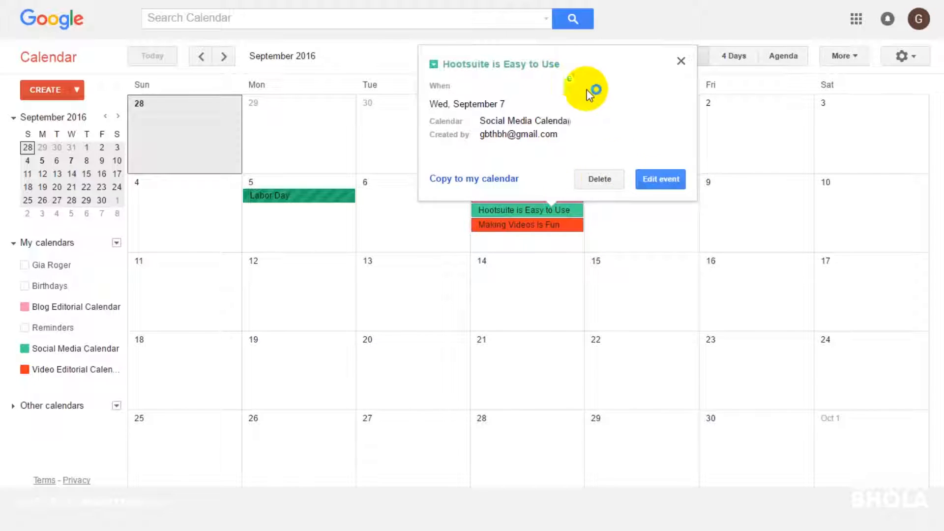
left_click(643, 176)
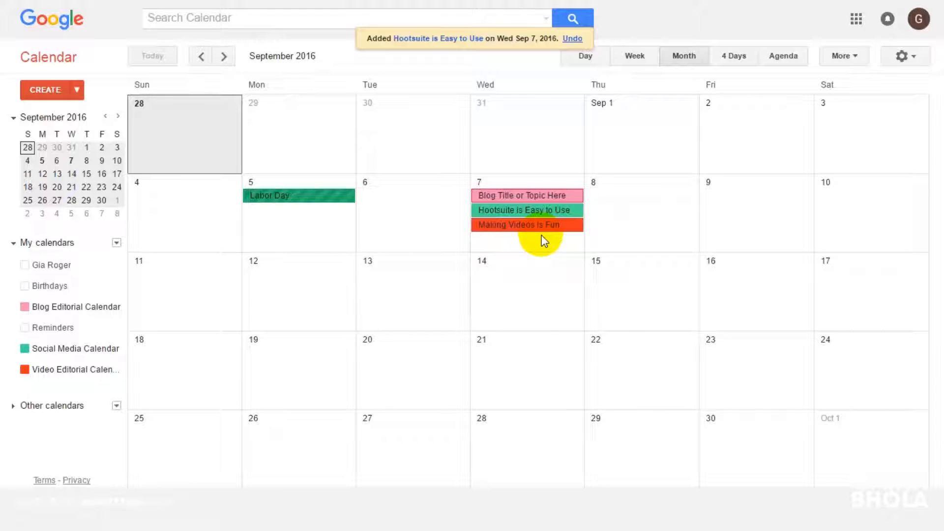
left_click(541, 212)
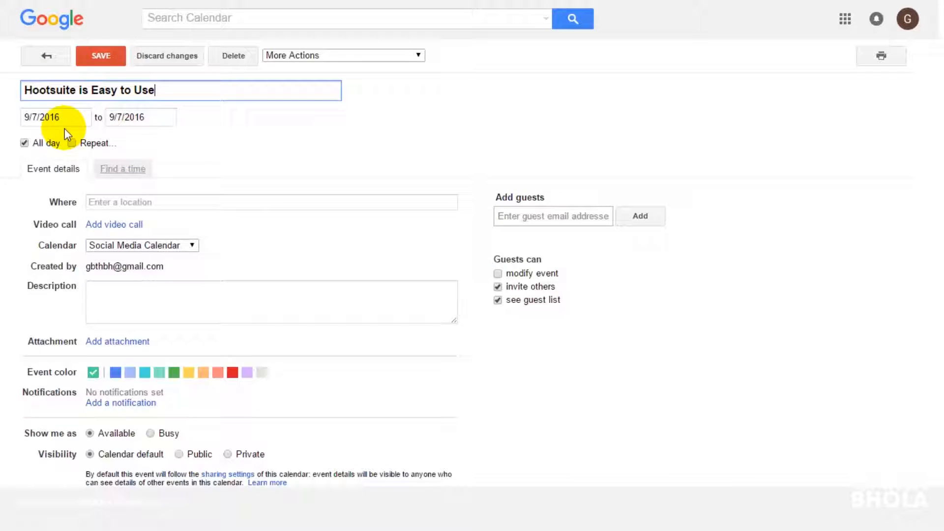
left_click(24, 143)
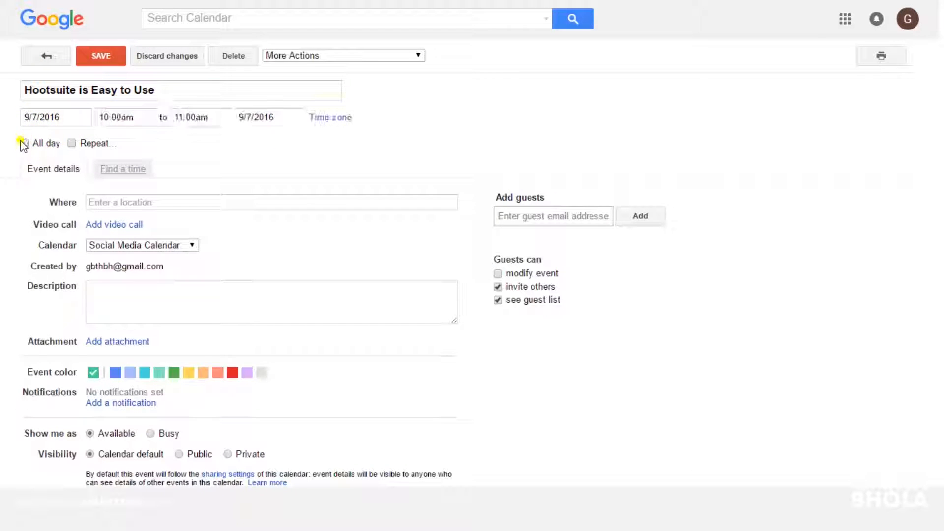
left_click(116, 117)
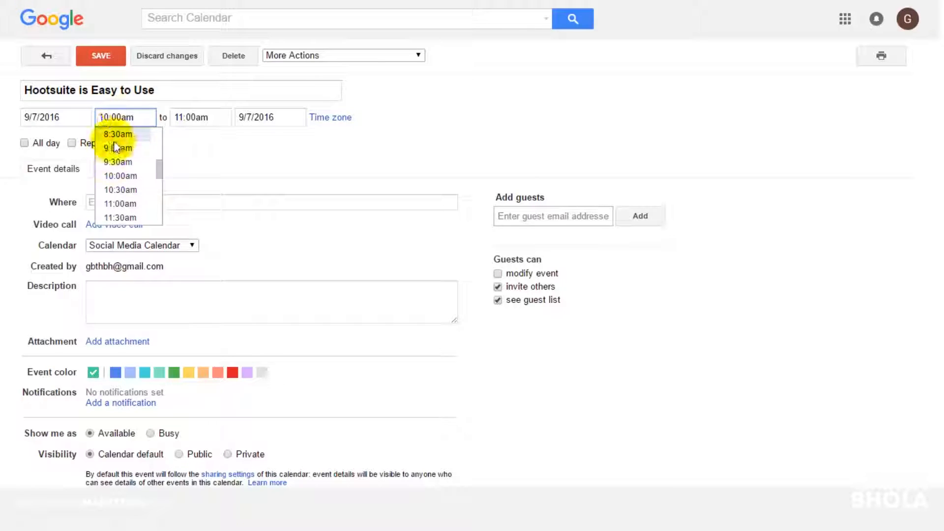
left_click(114, 138)
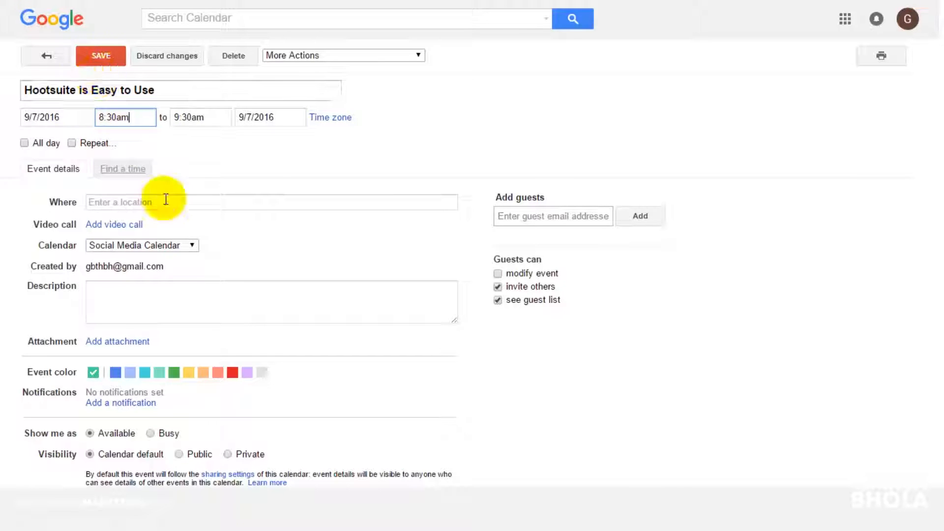
Step: Save the Hootsuite event with a yellow event color, and undo the whole event update
left_click(189, 375)
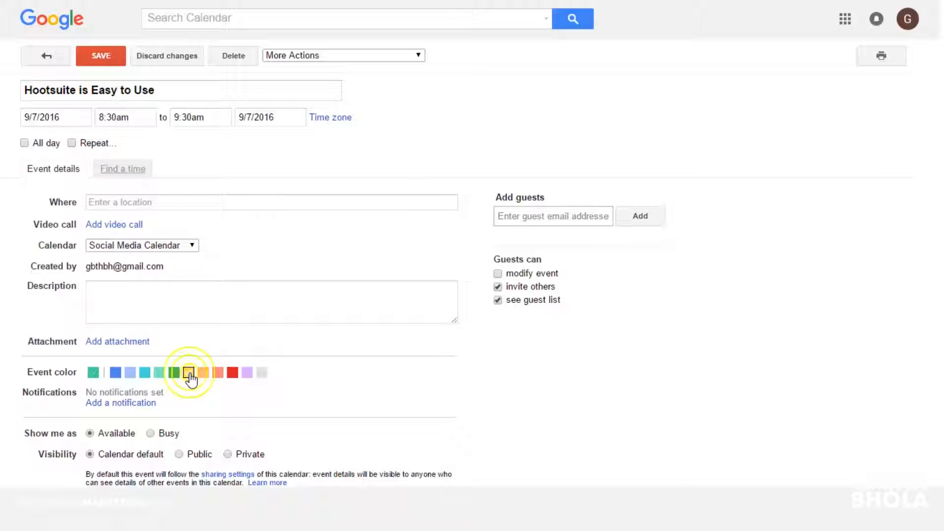
left_click(111, 56)
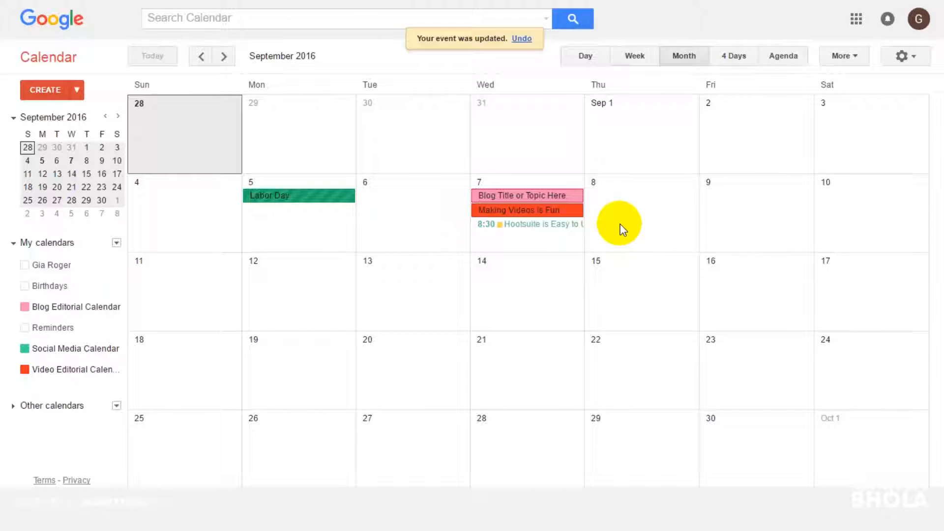
left_click(520, 40)
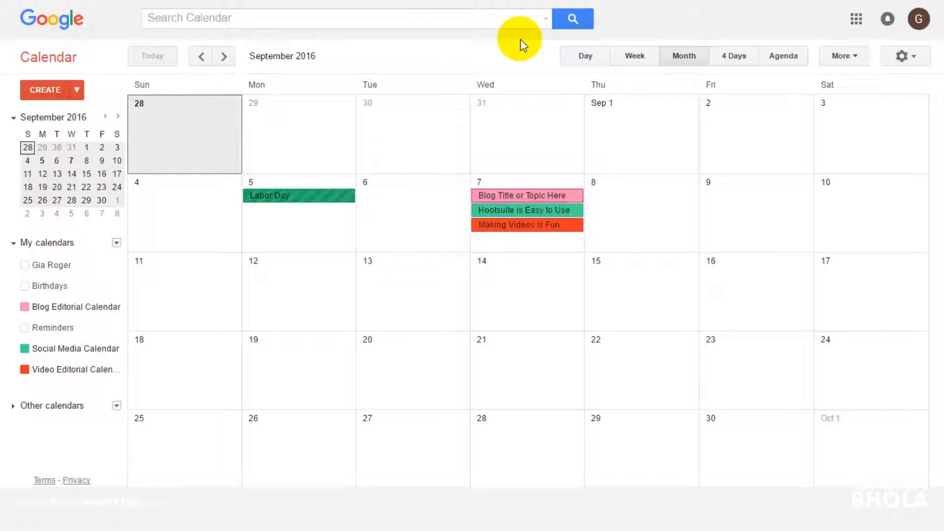